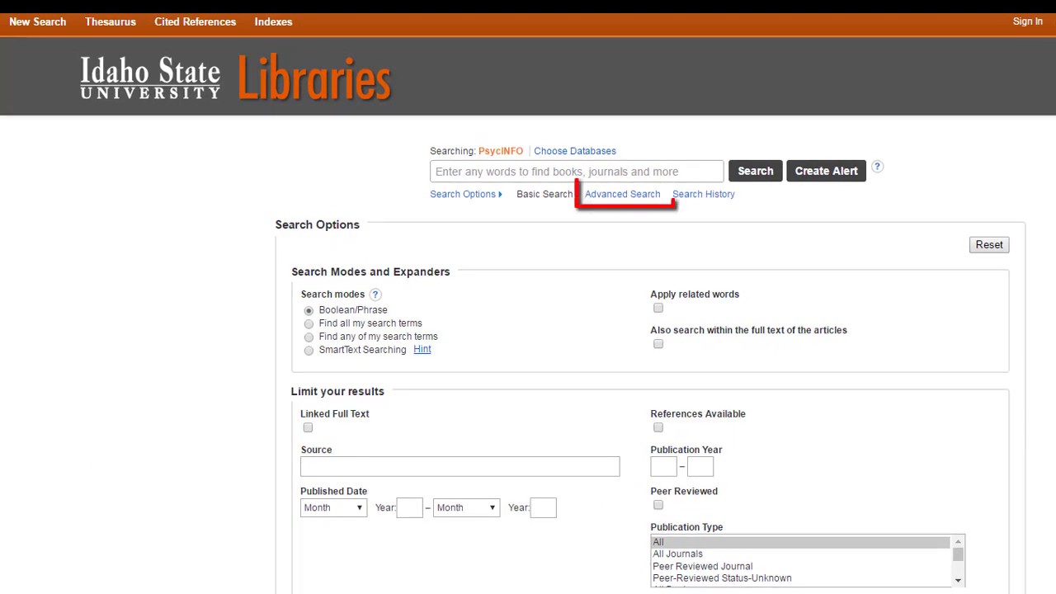
# - Open the advanced search for PsycINFO and choose AND as the operator joining the first two search rows
pyautogui.click(636, 205)
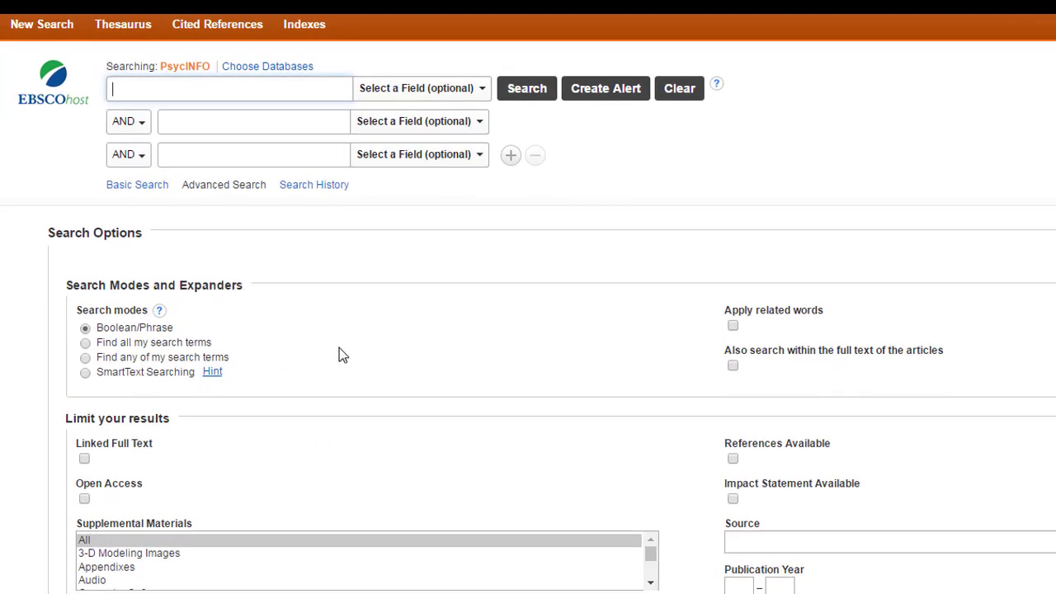
pyautogui.click(142, 132)
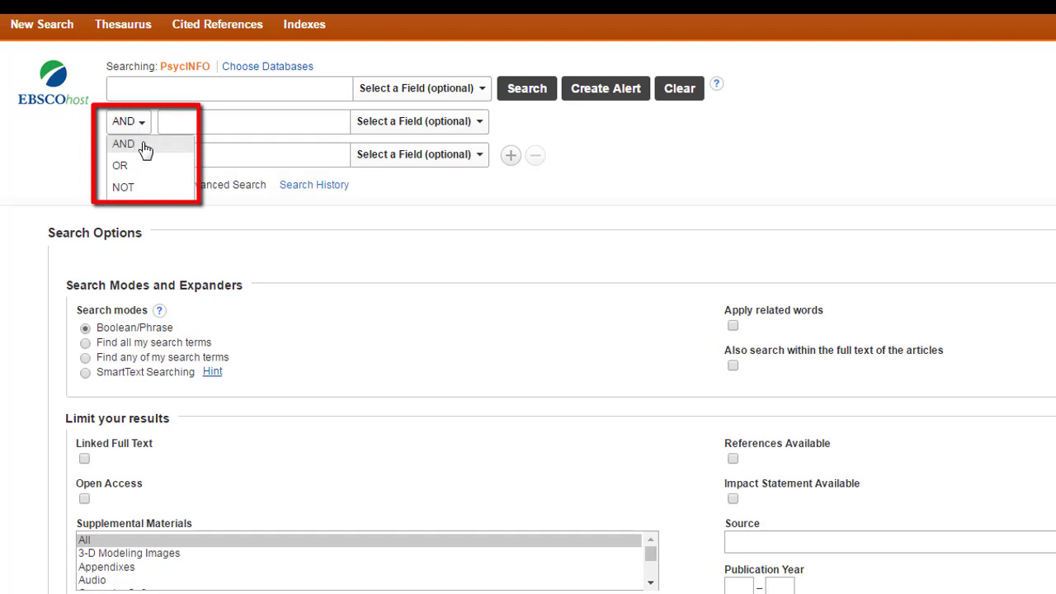
pyautogui.click(144, 147)
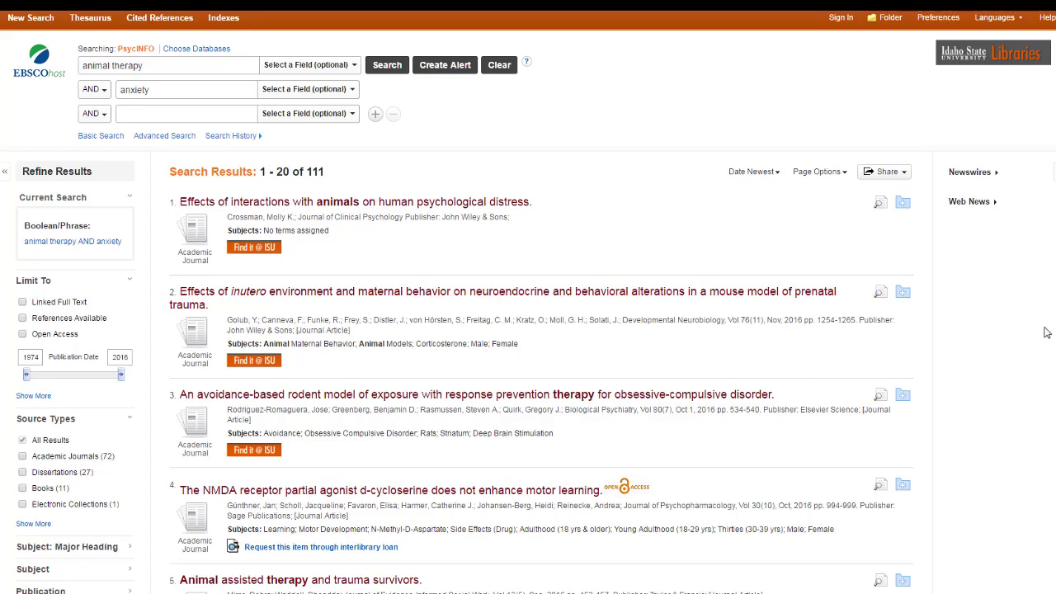
# - Expand the first search term to the suggested "animal therapy or pet therapy or animal-assisted therapy"
pyautogui.scroll(-1, 1046, 332)
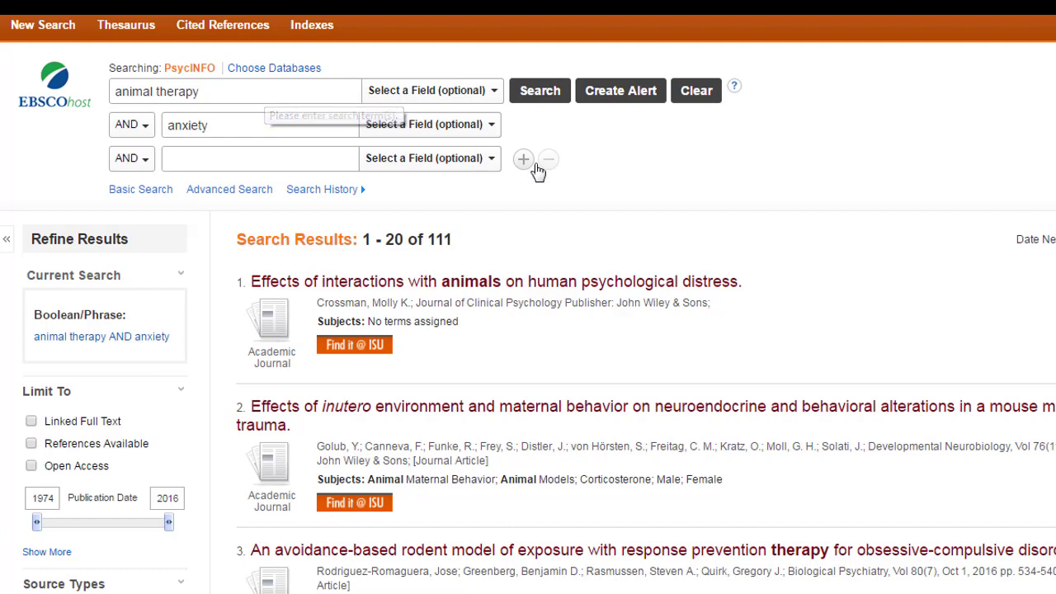
pyautogui.click(946, 146)
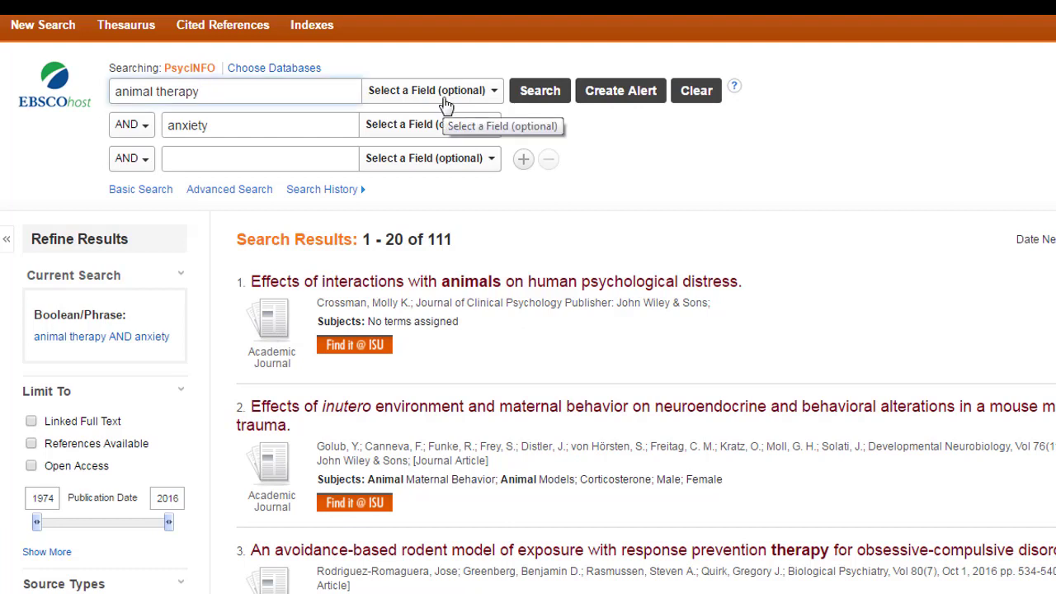
pyautogui.write('OR')
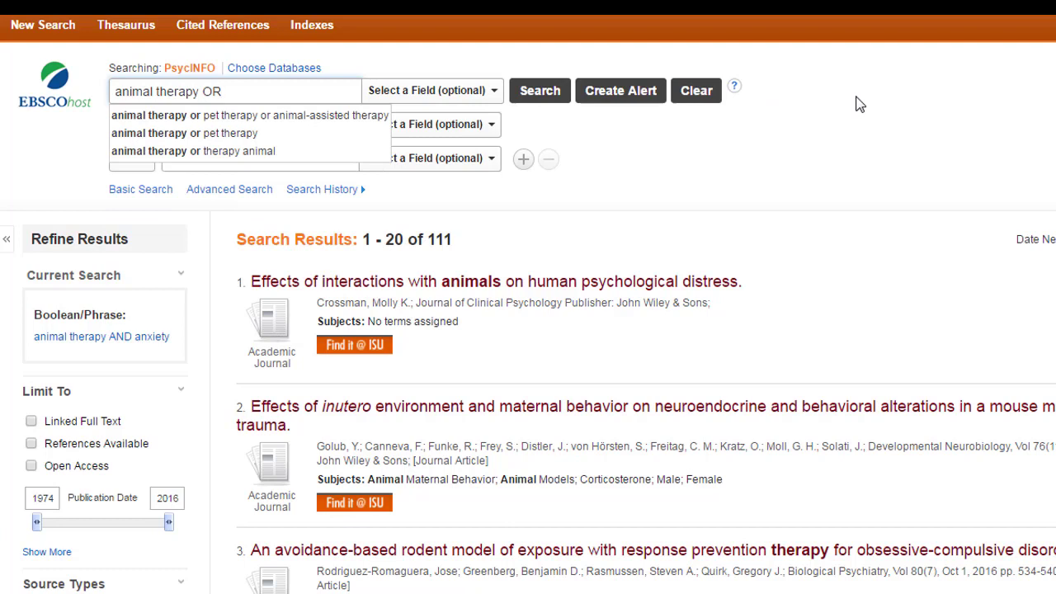
pyautogui.click(280, 116)
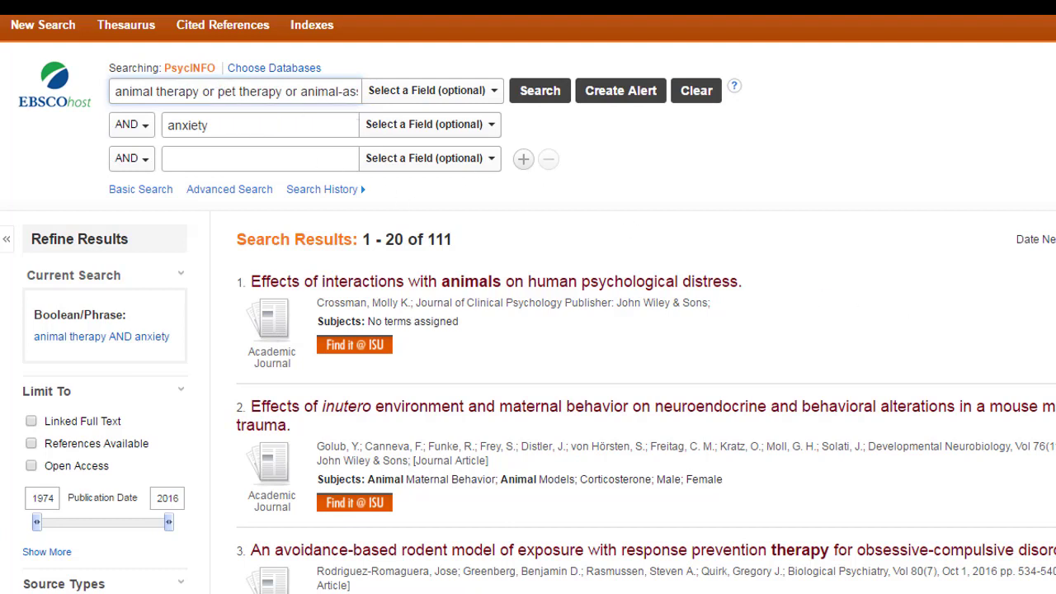
# - Enclose the phrase animal therapy in quotation marks in the first search row
pyautogui.click(117, 90)
pyautogui.write('"')
pyautogui.press('Right')
pyautogui.press('Right')
pyautogui.press('Right')
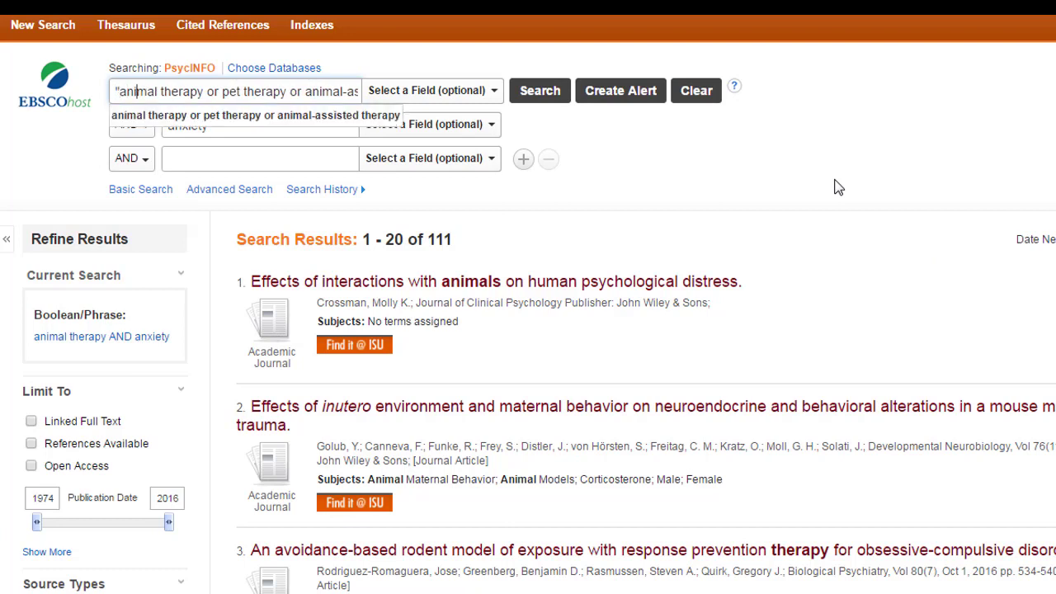
pyautogui.press('Right')
pyautogui.press('Right')
pyautogui.press('Right')
pyautogui.press('Right')
pyautogui.press('Right')
pyautogui.press('Right')
pyautogui.press('Right')
pyautogui.press('Right')
pyautogui.press('Right')
pyautogui.press('Right')
pyautogui.write('"')
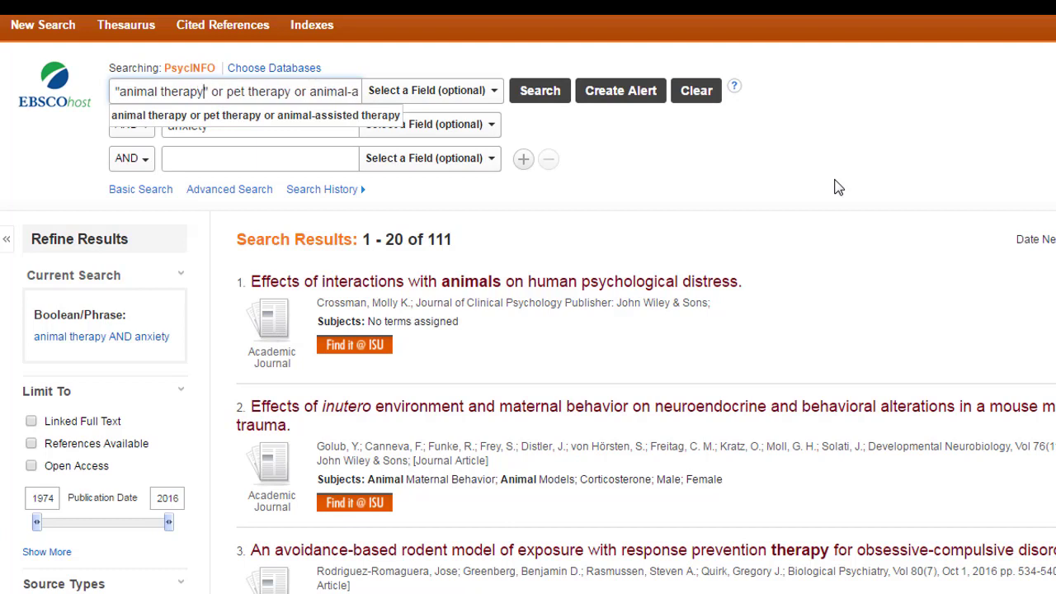
# - Enclose the phrases pet therapy and animal-assisted therapy in quotation marks in the first search row
pyautogui.press('Right')
pyautogui.press('Right')
pyautogui.press('Right')
pyautogui.write('" or ')
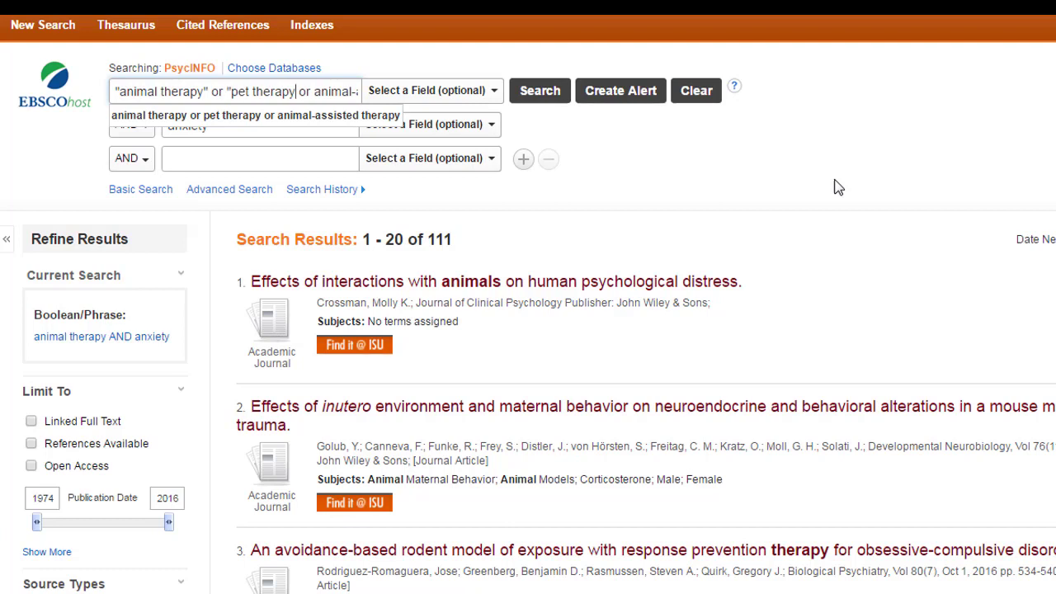
pyautogui.write('"')
pyautogui.press('Right')
pyautogui.press('Right')
pyautogui.press('Right')
pyautogui.press('Right')
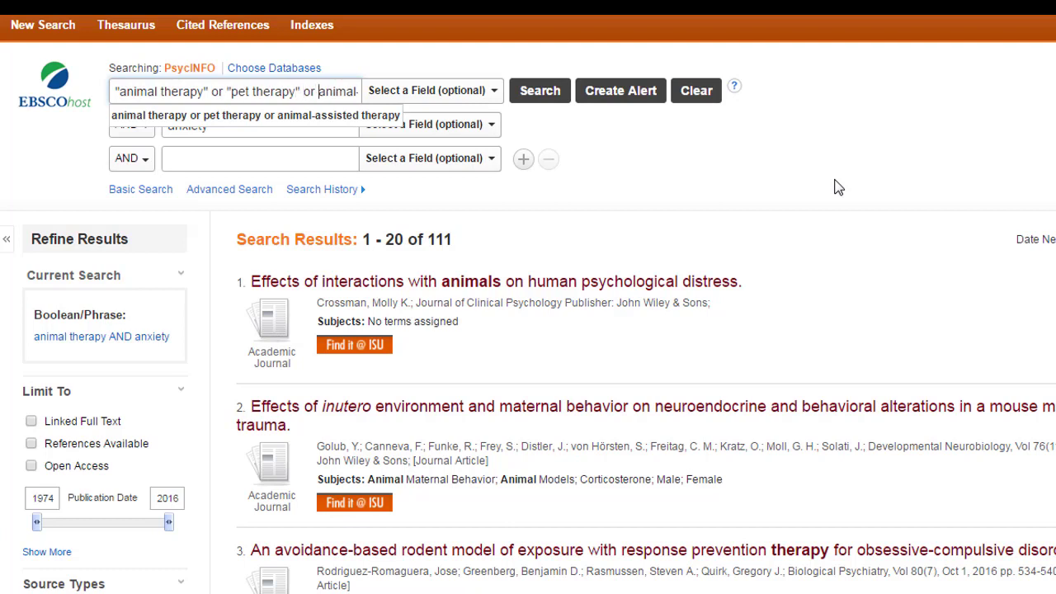
pyautogui.write('"')
pyautogui.press('End')
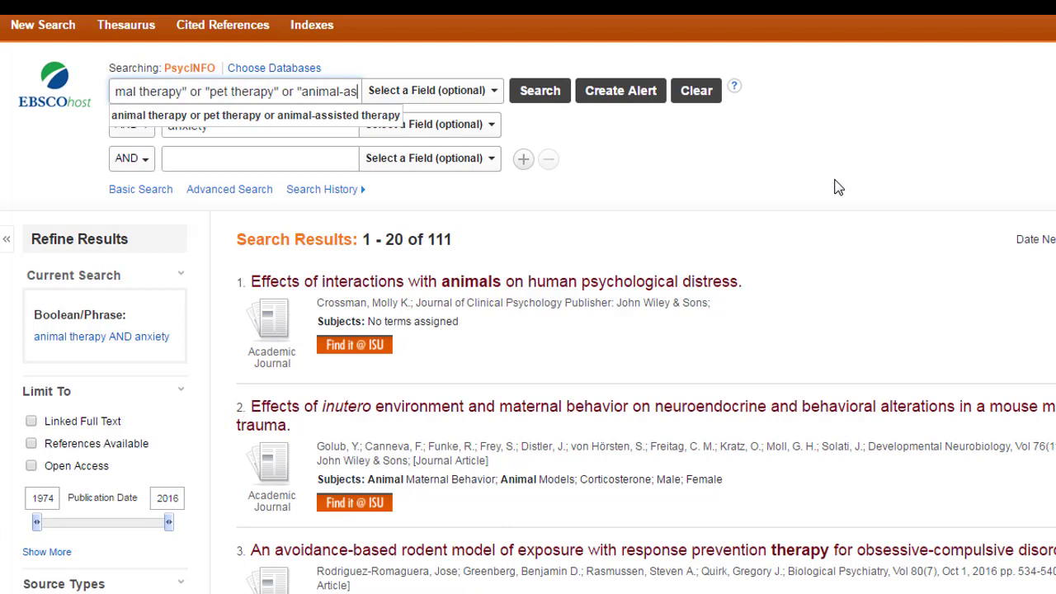
pyautogui.write('"')
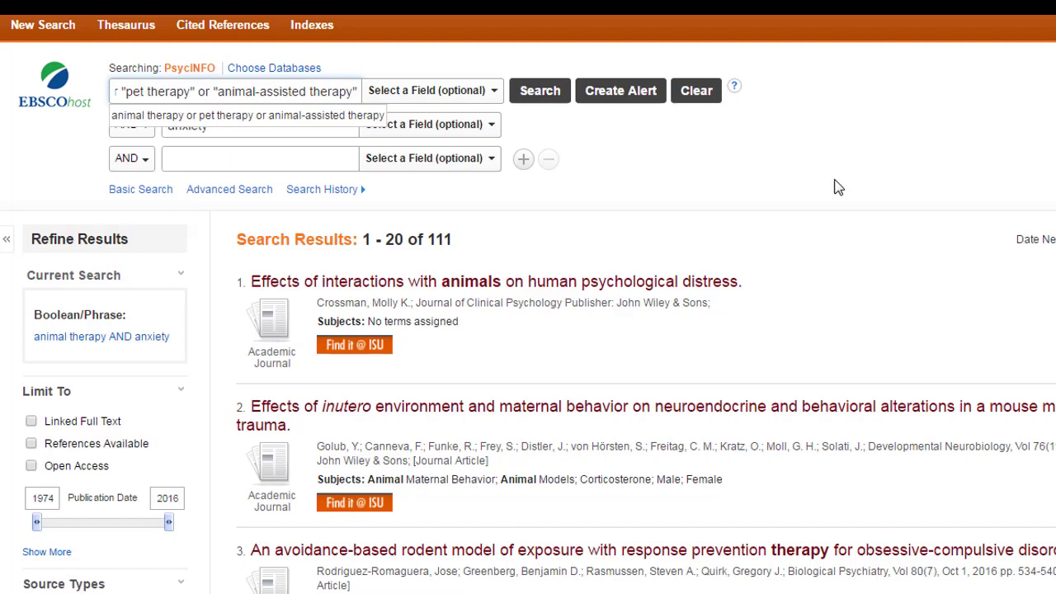
# - Change both lowercase "or" operators between the quoted therapy phrases to uppercase OR
pyautogui.press('BackSpace')
pyautogui.press('BackSpace')
pyautogui.write('OR')
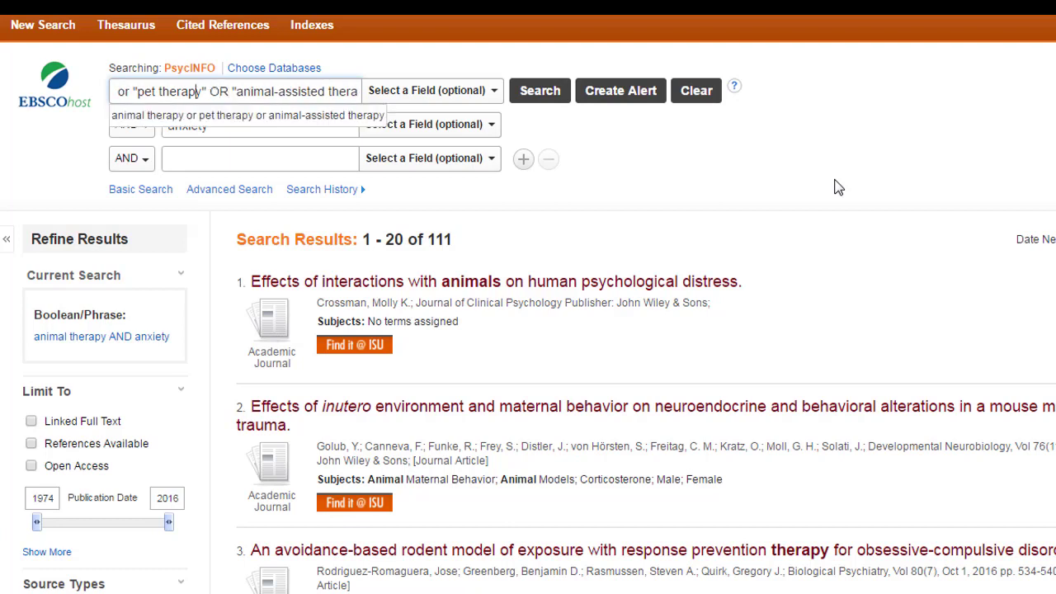
pyautogui.press('Left')
pyautogui.press('BackSpace')
pyautogui.press('BackSpace')
pyautogui.press('BackSpace')
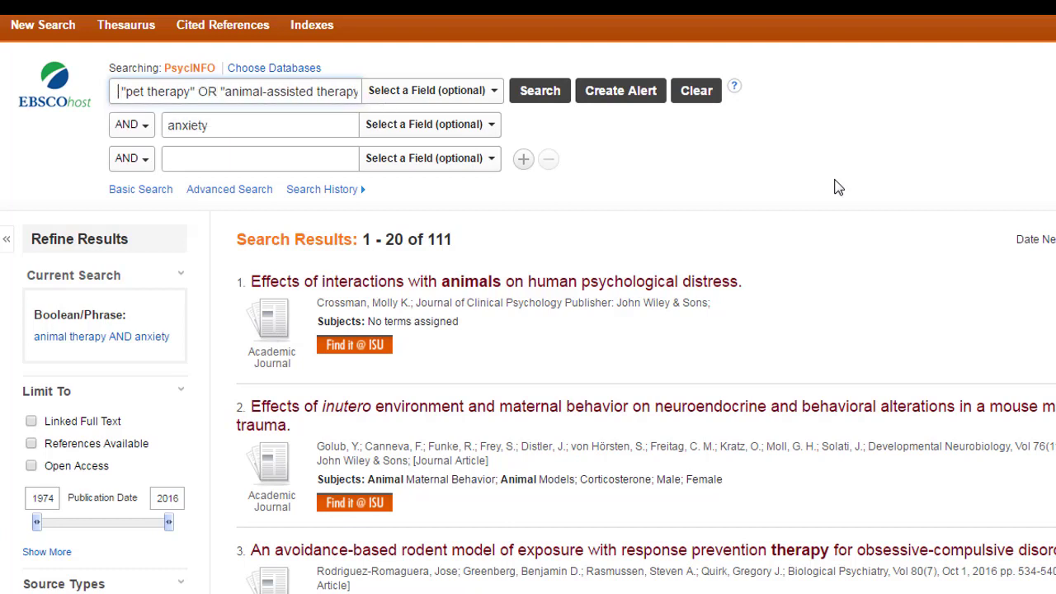
pyautogui.write('OR')
pyautogui.click(838, 189)
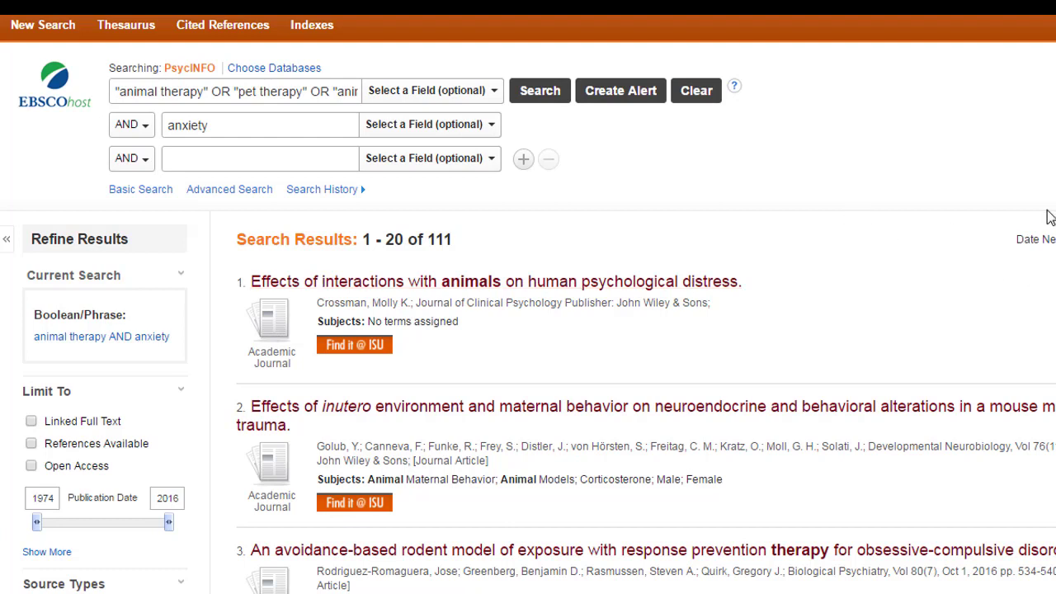
# - Extend the second search row to "anxiety OR depression", run the search and look through the results
pyautogui.click(250, 136)
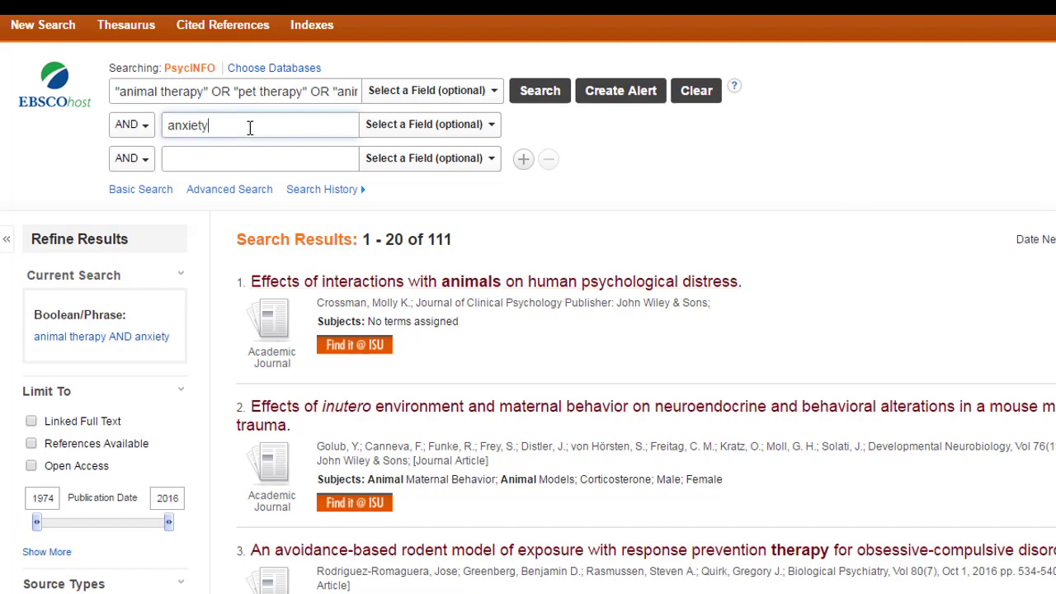
pyautogui.write('OR depression')
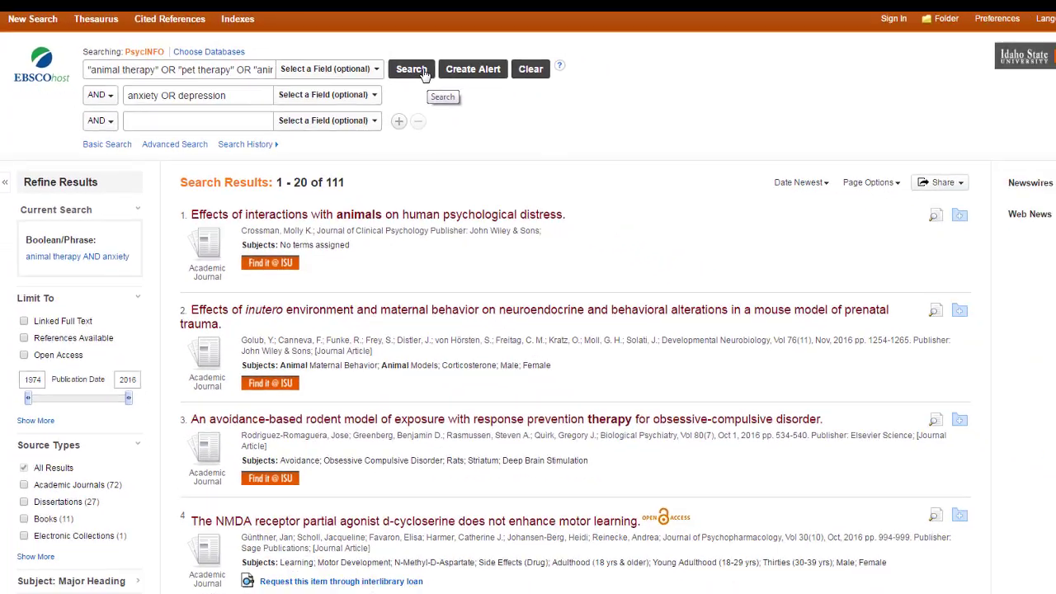
pyautogui.click(423, 72)
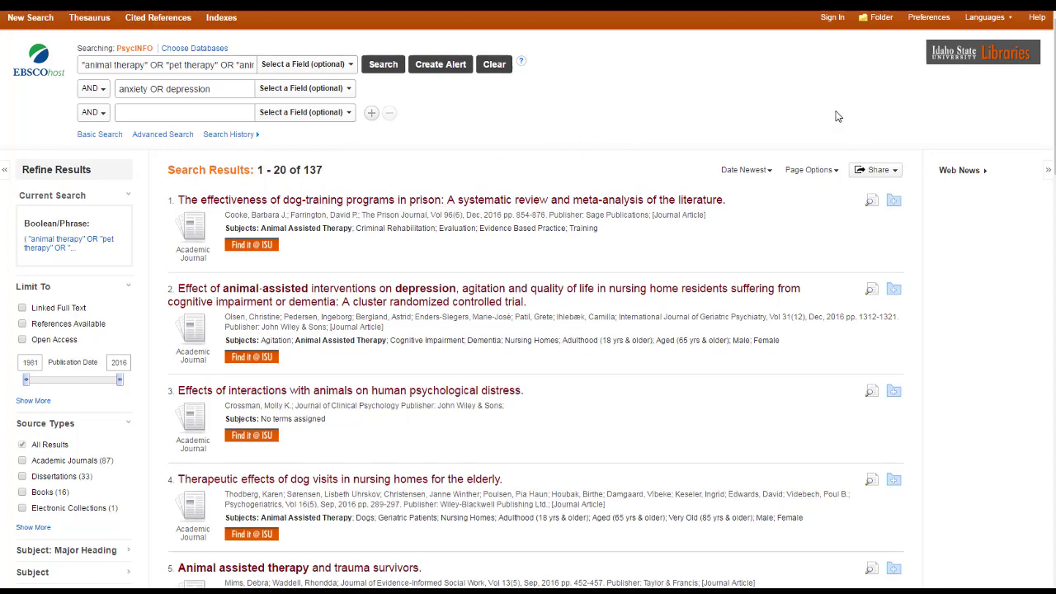
pyautogui.scroll(-3, 817, 111)
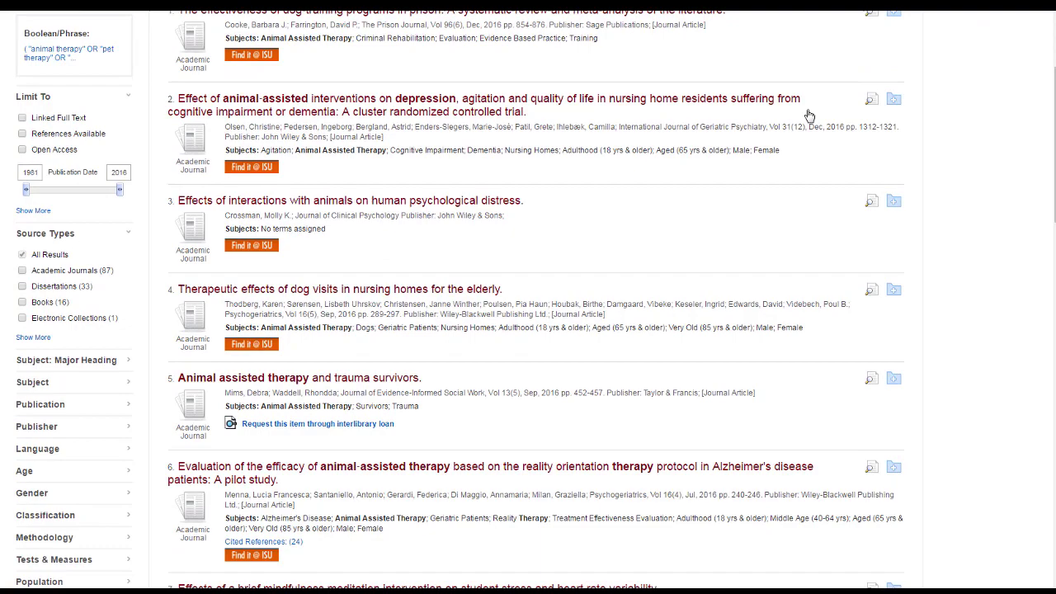
pyautogui.scroll(-2, 808, 114)
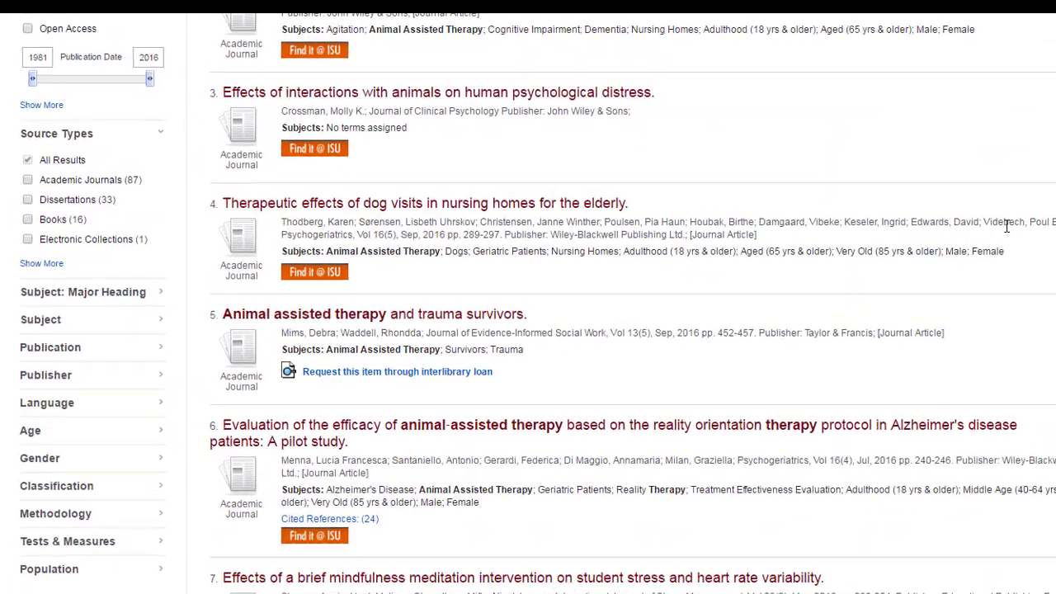
# - Add extra search rows below the third row of the search form and remove the last one
pyautogui.scroll(5, 1006, 226)
pyautogui.click(186, 141)
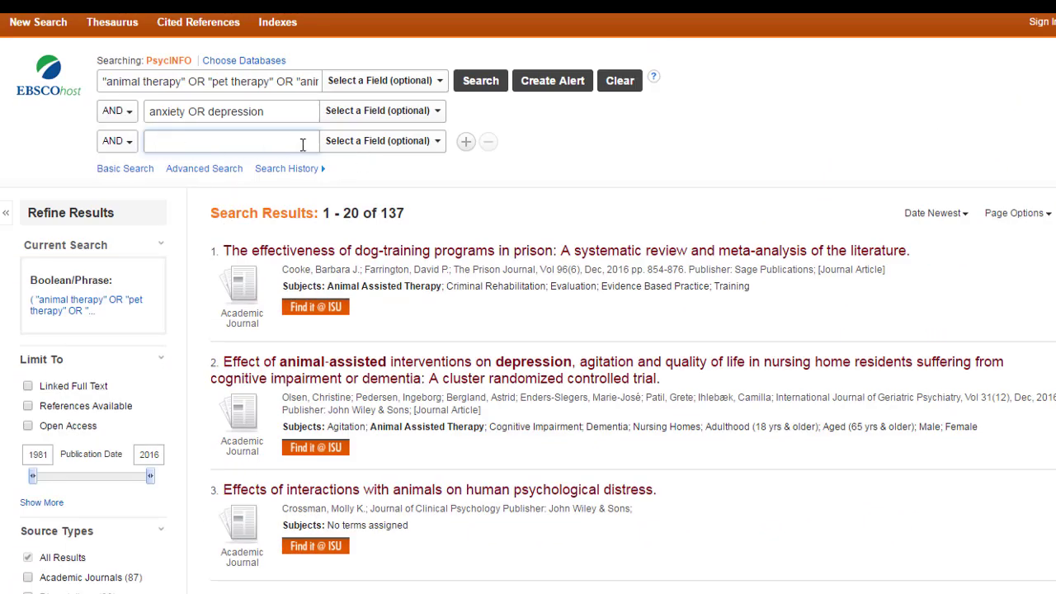
pyautogui.click(466, 142)
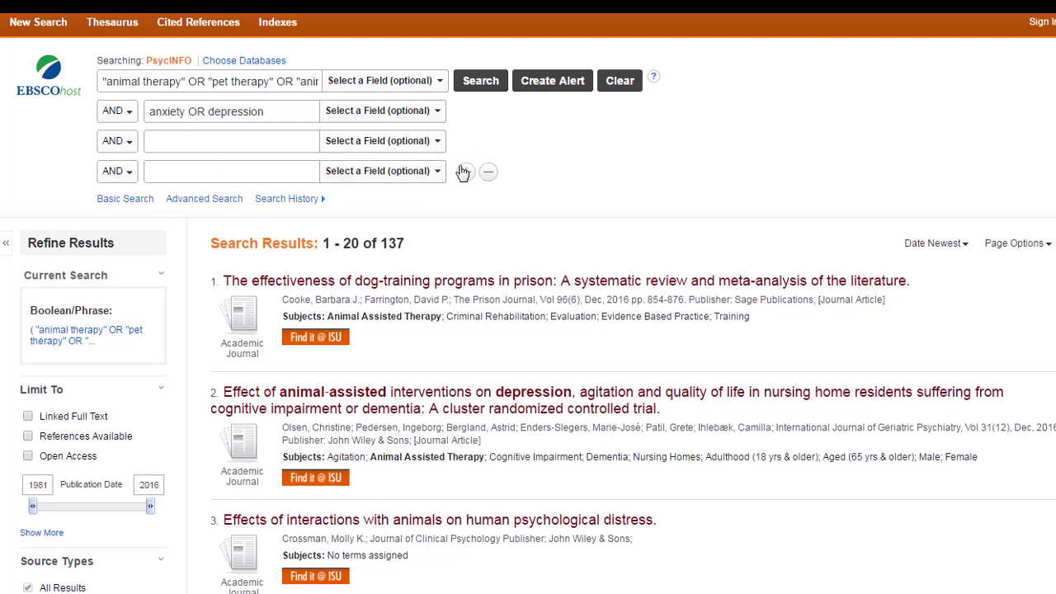
pyautogui.click(464, 171)
pyautogui.click(489, 171)
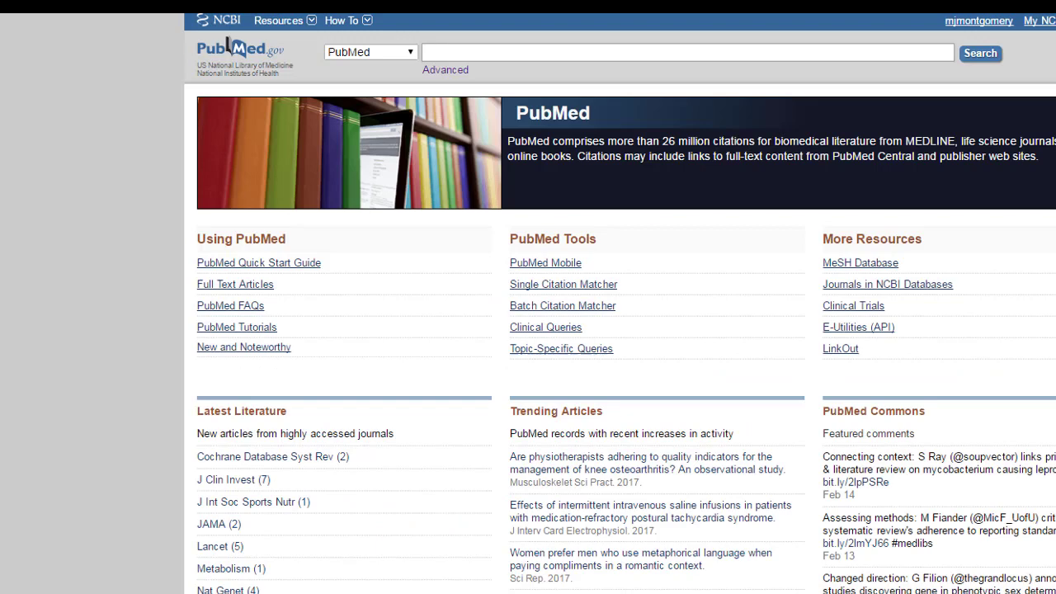
# - Open PubMed's Advanced Search Builder and choose AND as the operator joining the two builder rows
pyautogui.click(445, 73)
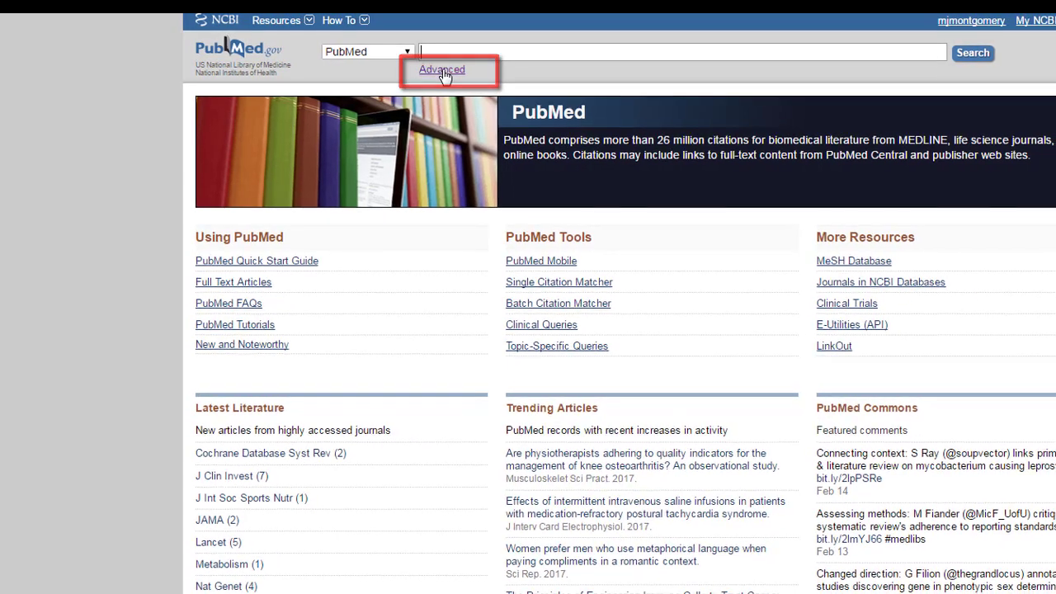
pyautogui.click(299, 239)
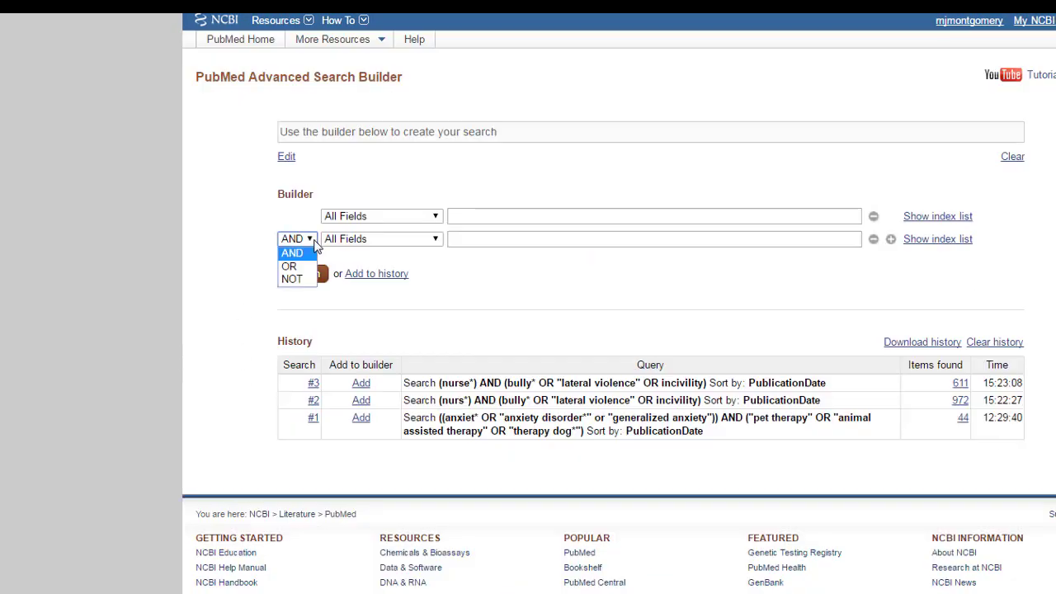
pyautogui.click(310, 253)
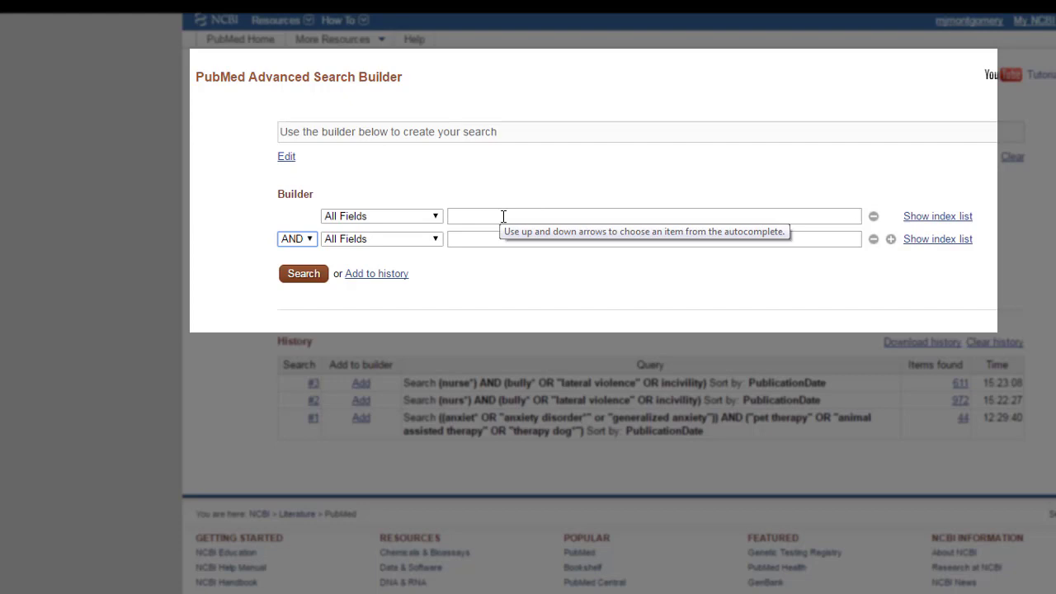
# - Enter the truncated term nurse* in the first builder row, searching all fields
pyautogui.click(459, 216)
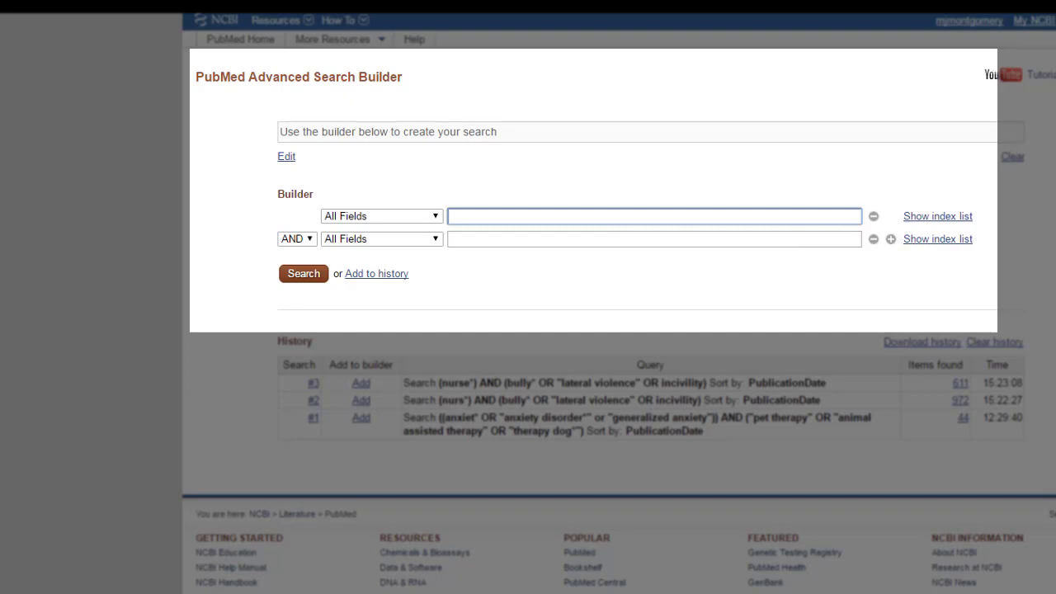
pyautogui.write('nurse')
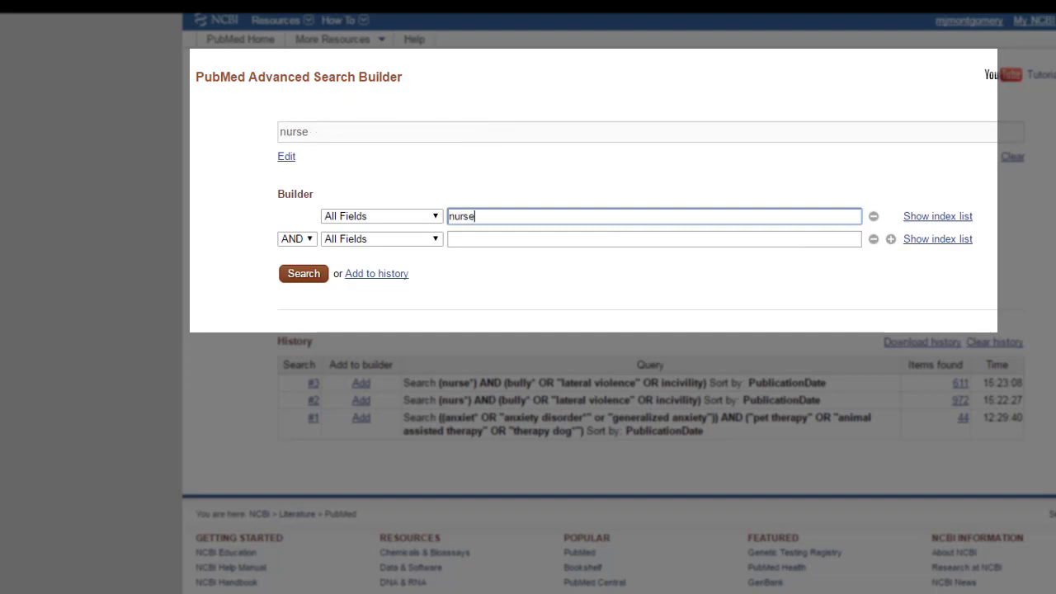
pyautogui.write('*')
pyautogui.press('Left')
pyautogui.press('BackSpace')
pyautogui.press('Delete')
pyautogui.write('e*')
# - Enter bully* OR "lateral violence" OR incivility in the second builder row
pyautogui.click(487, 238)
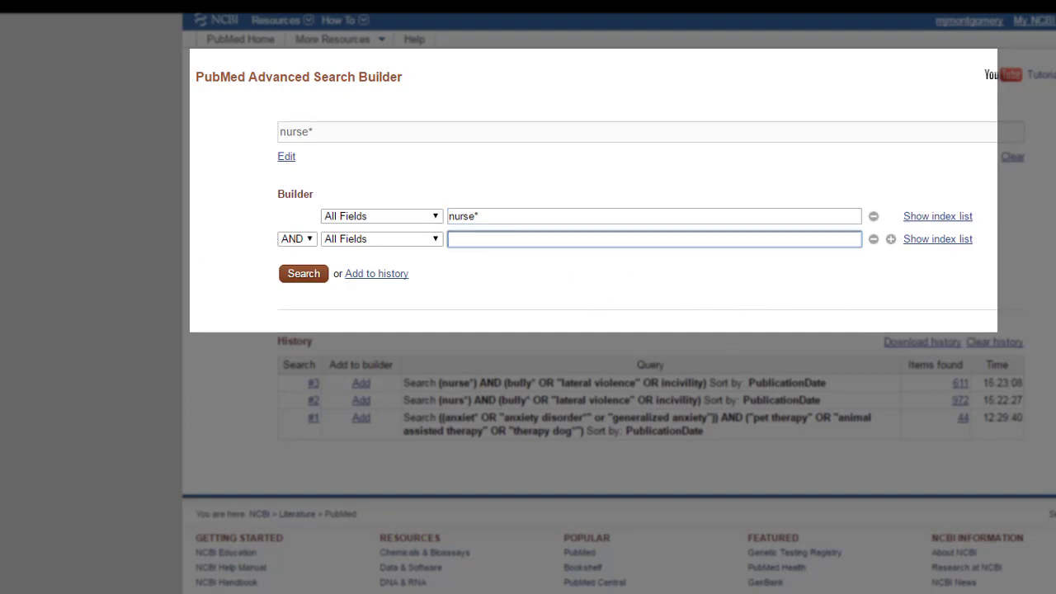
pyautogui.write('bully')
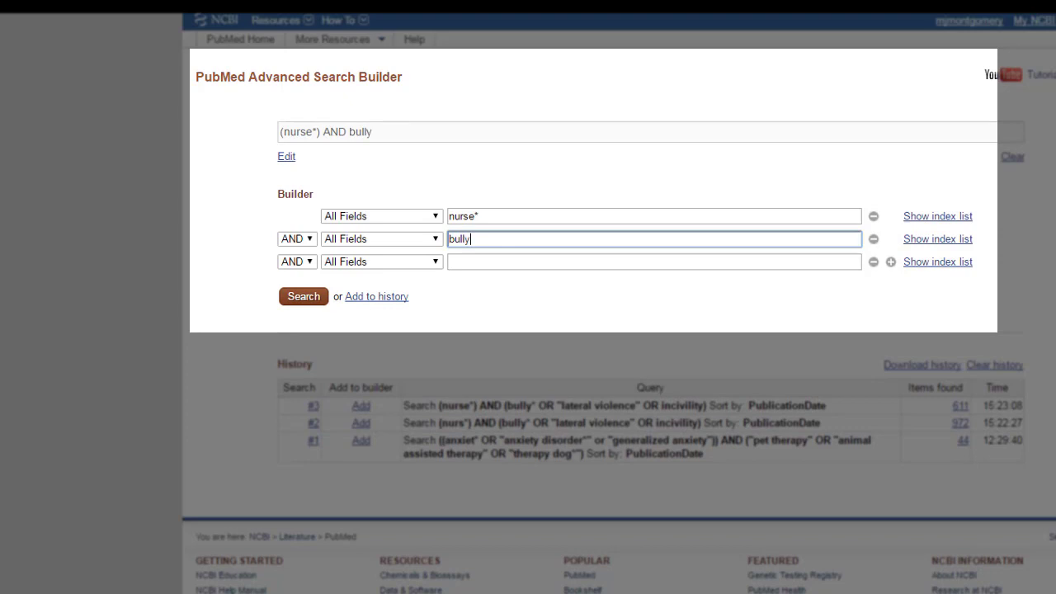
pyautogui.write('*')
pyautogui.press('BackSpace')
pyautogui.press('BackSpace')
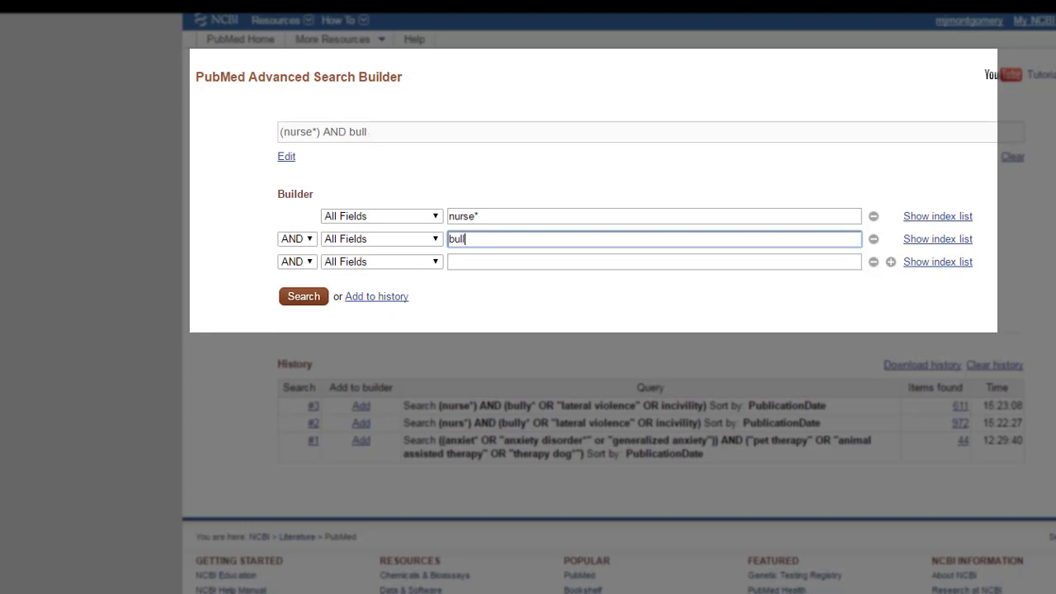
pyautogui.write('*')
pyautogui.press('BackSpace')
pyautogui.write('y* OR')
pyautogui.write('"lateral violence" OR ')
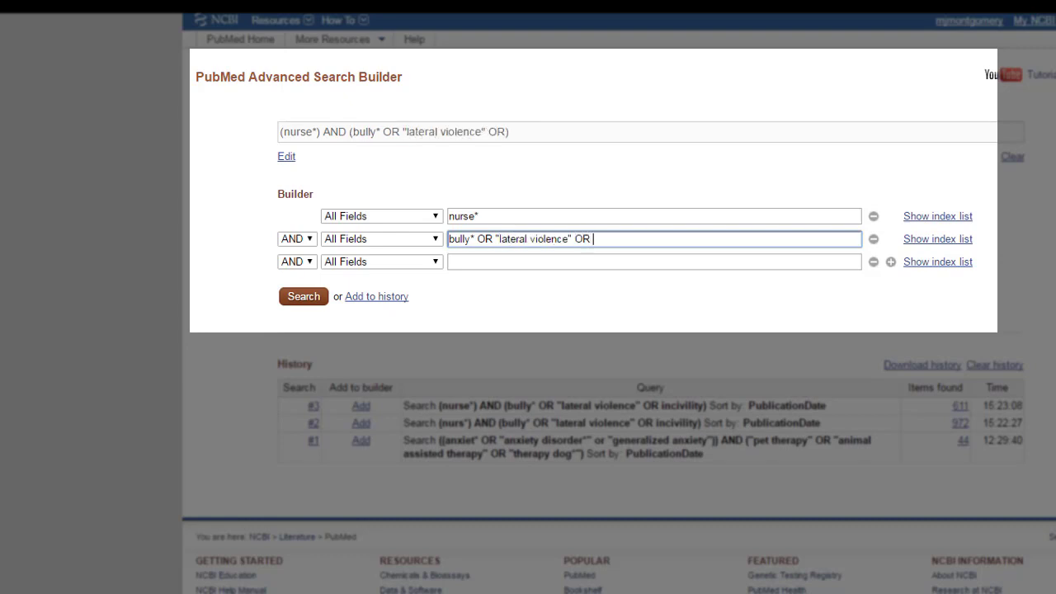
pyautogui.write('incivility')
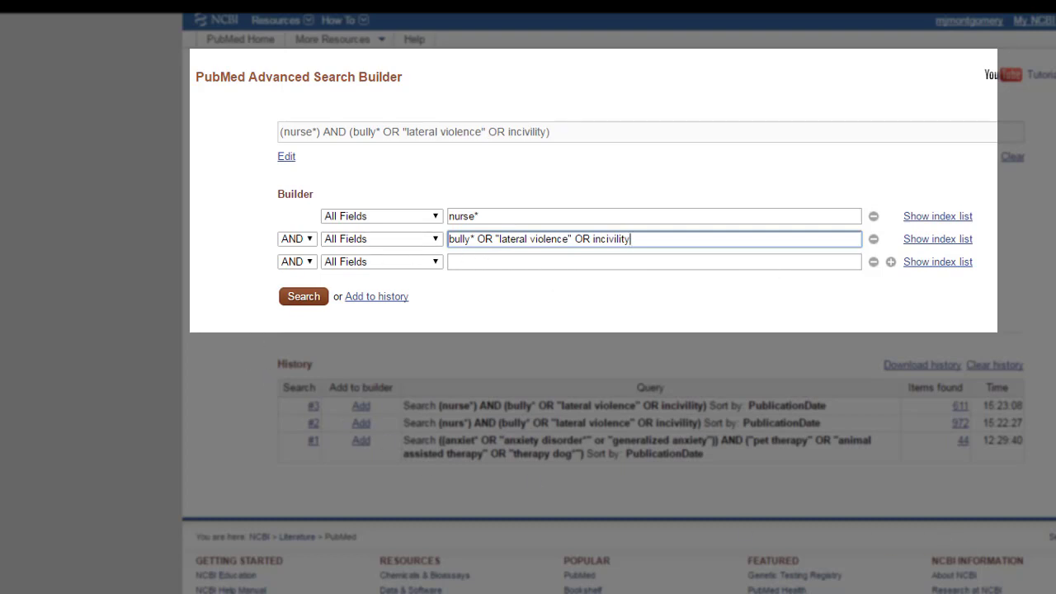
# - Run the combined PubMed search and look through the list of articles
pyautogui.click(305, 299)
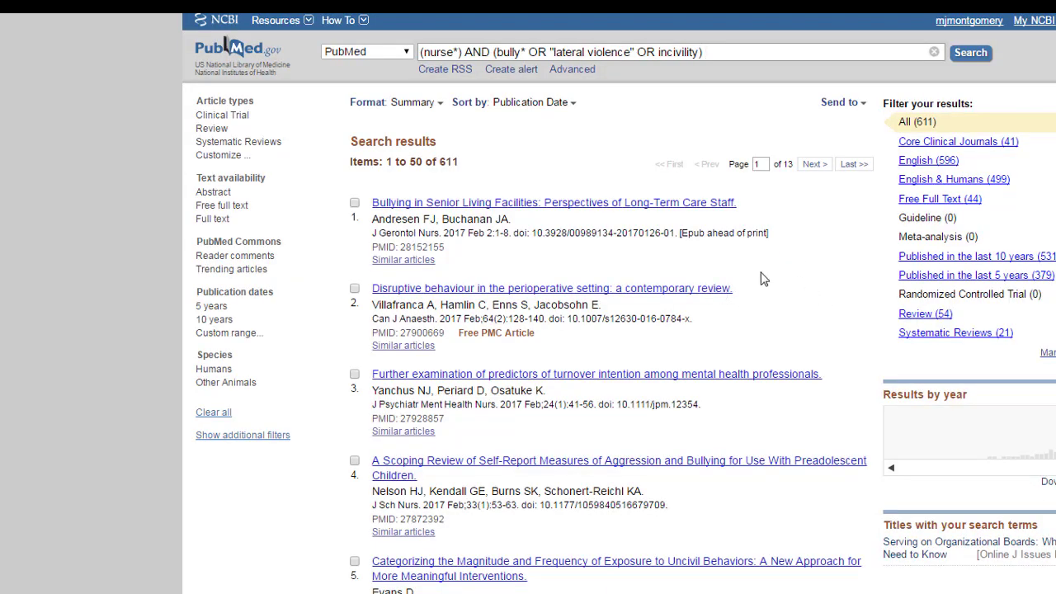
pyautogui.scroll(-5, 763, 279)
pyautogui.scroll(-5, 768, 281)
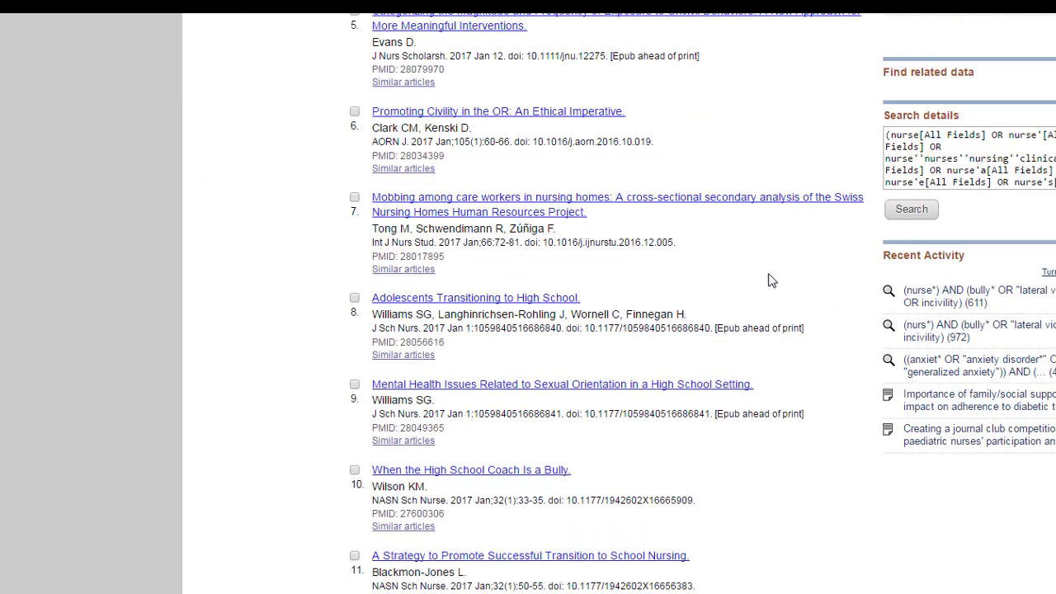
pyautogui.scroll(-3, 806, 285)
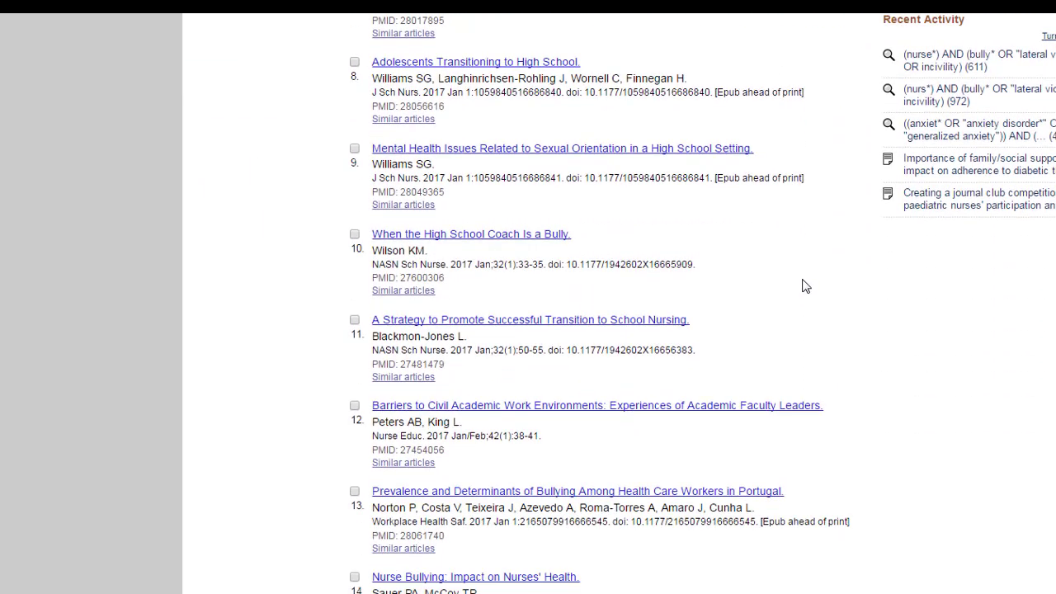